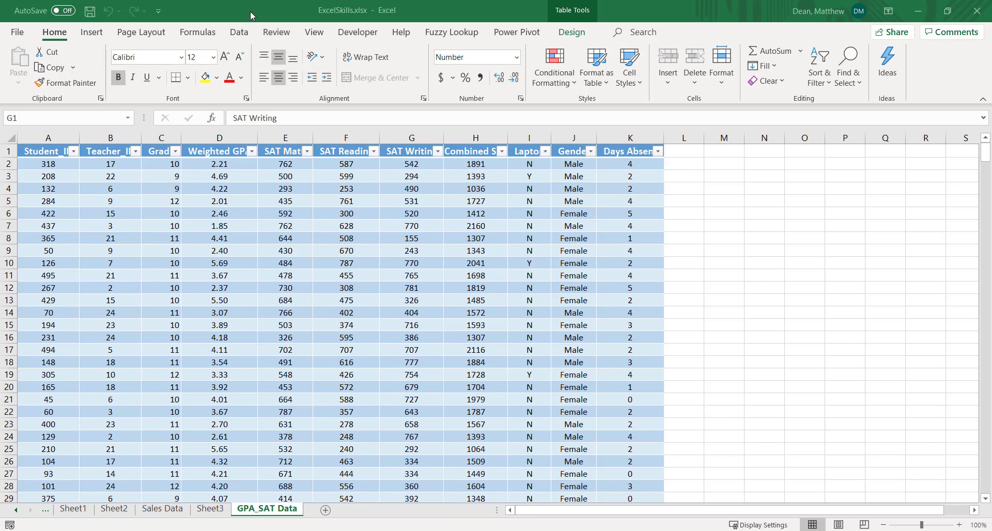
# Create a PivotTable from Table1 on a new worksheet
pyautogui.click(94, 33)
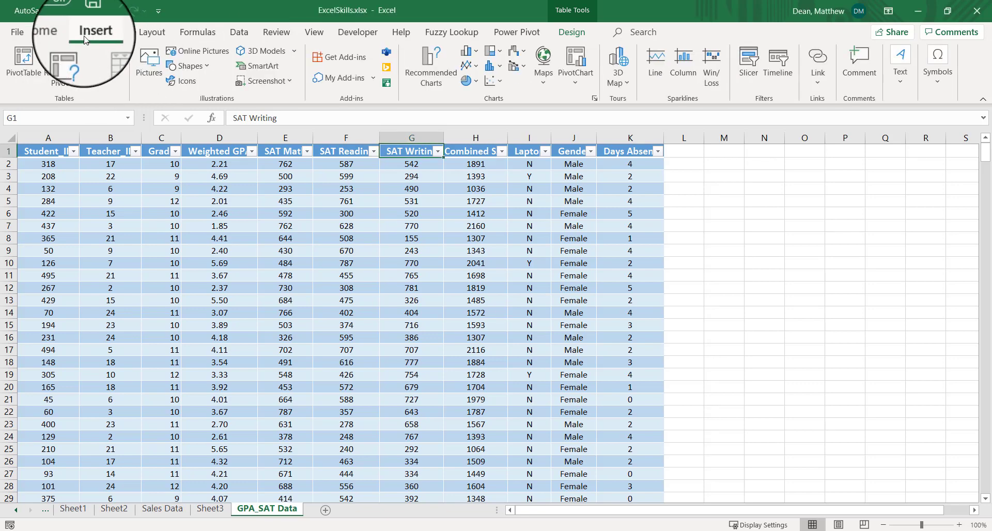
pyautogui.click(17, 61)
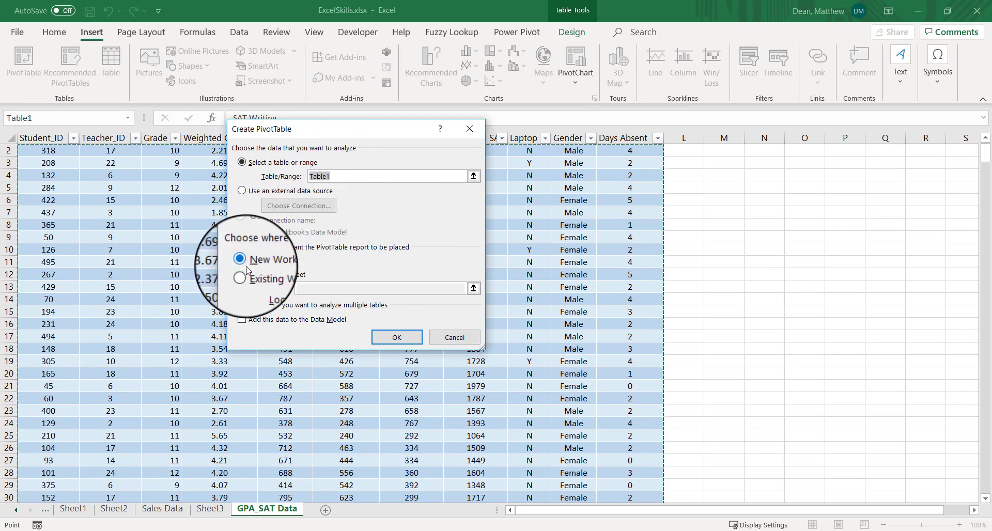
pyautogui.click(397, 337)
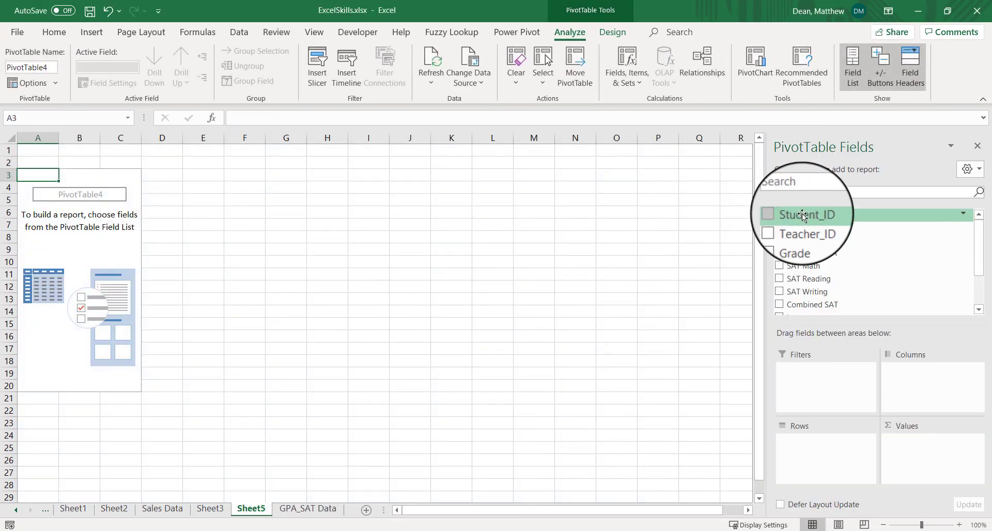
# Add Student_ID to the PivotTable's rows and Weighted GPA to its values
pyautogui.moveTo(802, 213); pyautogui.dragTo(820, 464)
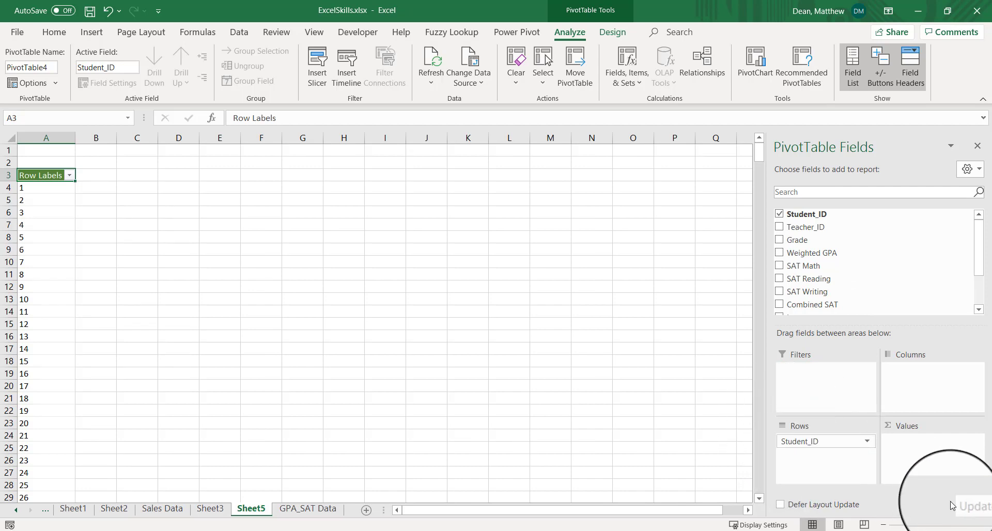
pyautogui.click(959, 525)
pyautogui.click(959, 524)
pyautogui.click(959, 525)
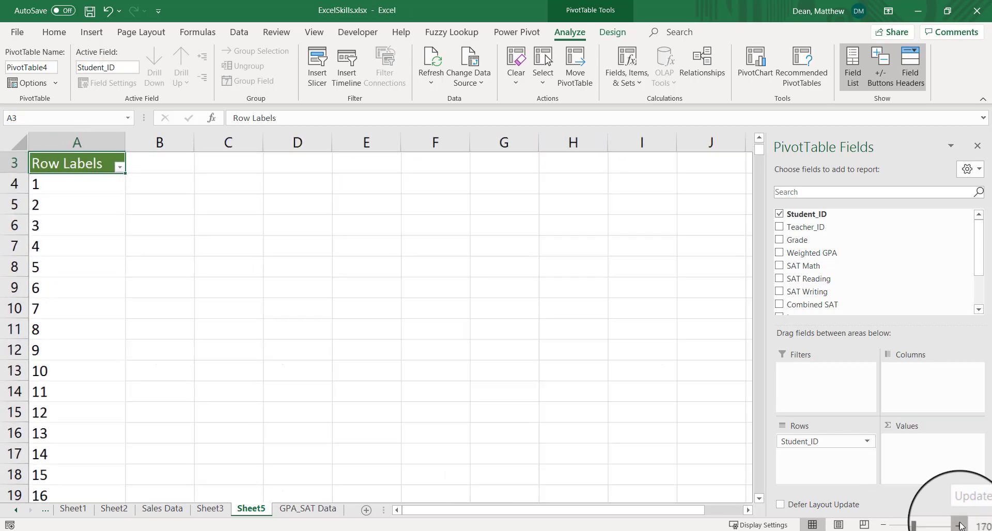
pyautogui.click(959, 525)
pyautogui.click(959, 525)
pyautogui.click(959, 525)
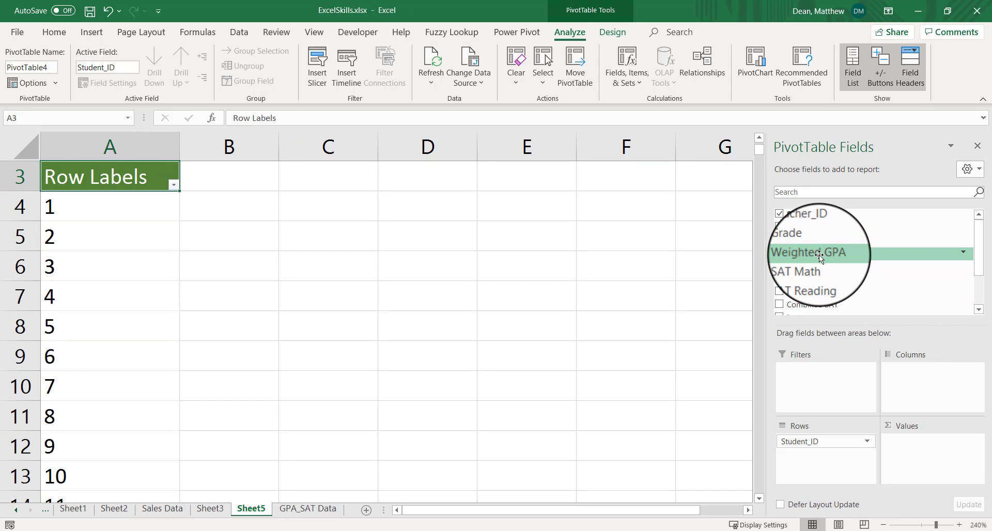
pyautogui.moveTo(796, 254); pyautogui.dragTo(920, 447)
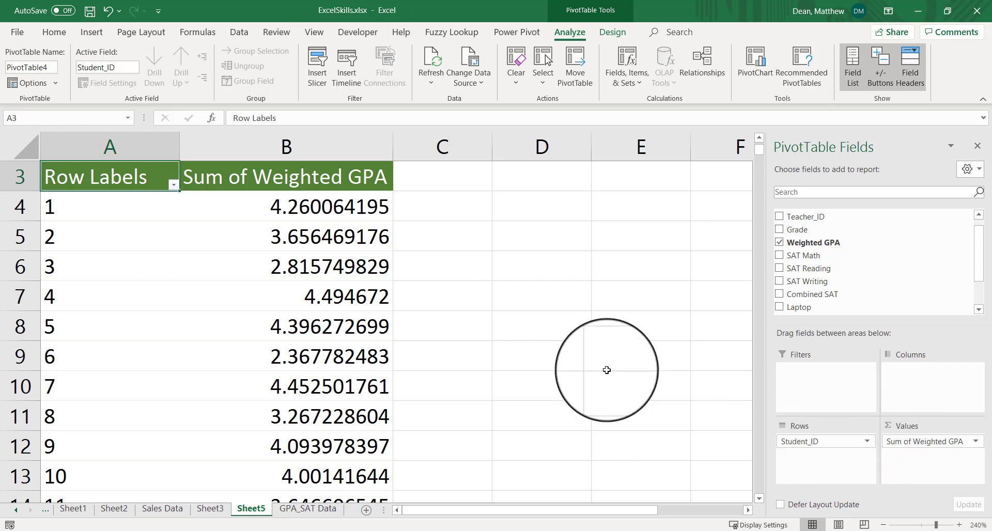
# Copy the first five weighted GPA results in B4:B8 and paste them as values starting at D4
pyautogui.moveTo(366, 218); pyautogui.dragTo(341, 319)
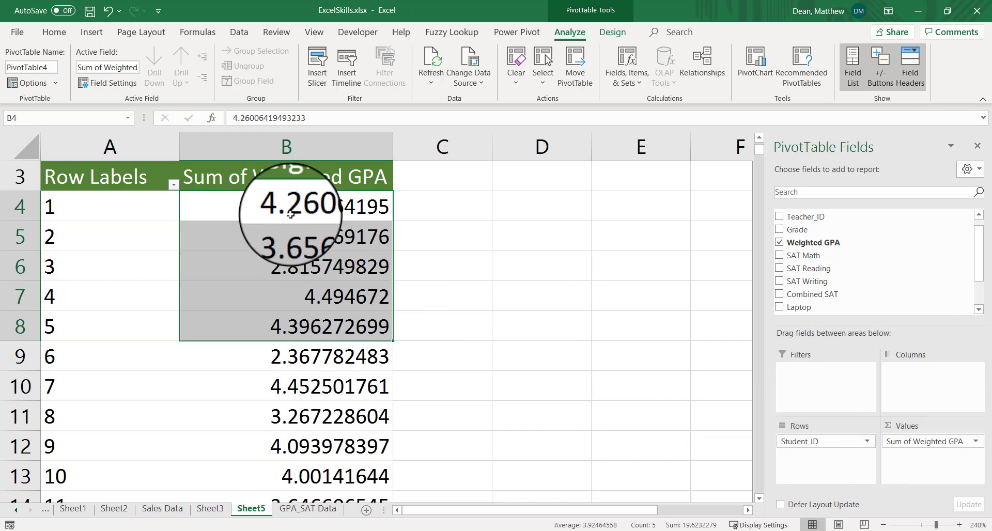
pyautogui.moveTo(286, 206)
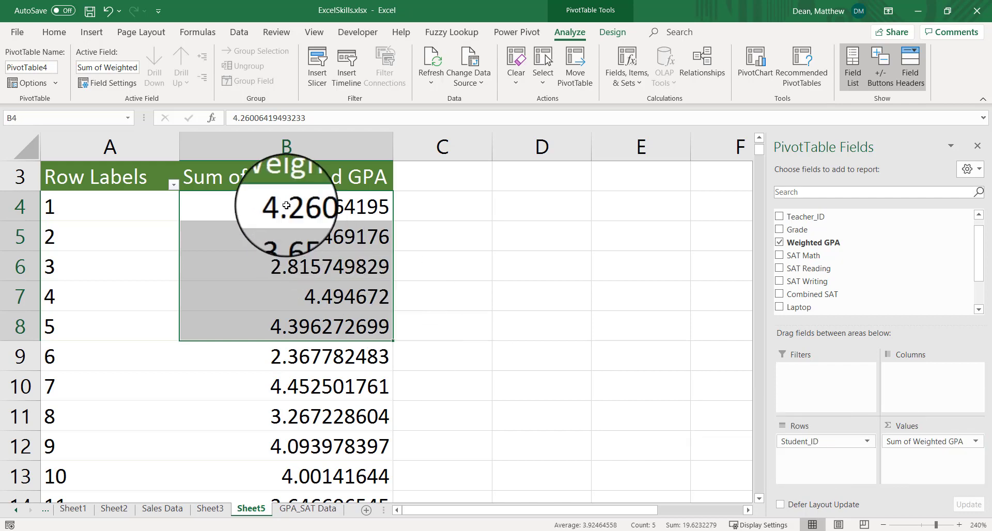
pyautogui.hotkey('ctrl', 'c')
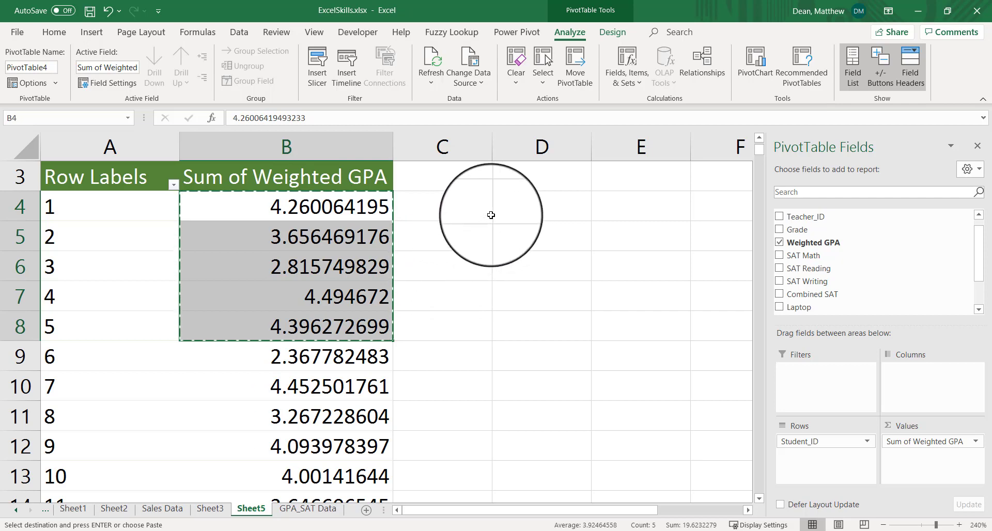
pyautogui.click(509, 202)
pyautogui.hotkey('ctrl', 'alt', 'v')
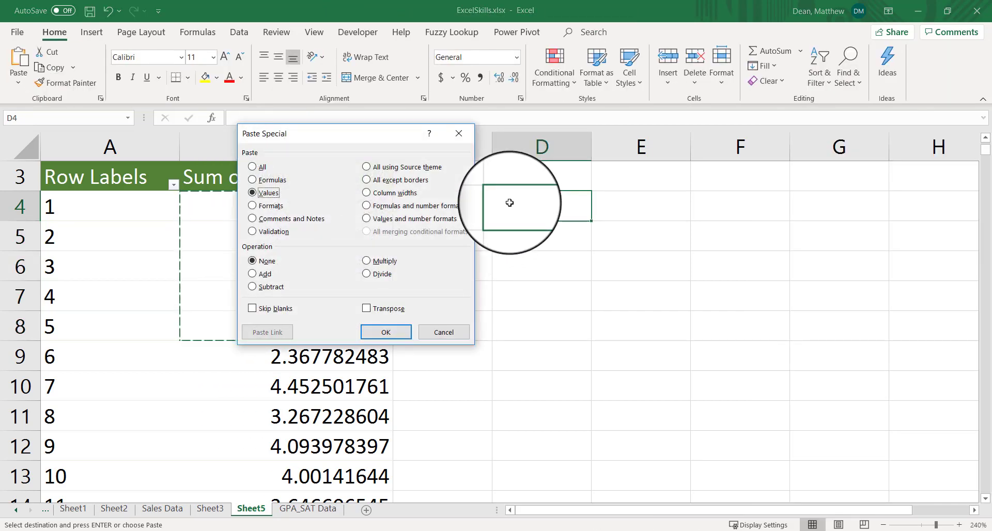
pyautogui.press('Return')
pyautogui.click(509, 202)
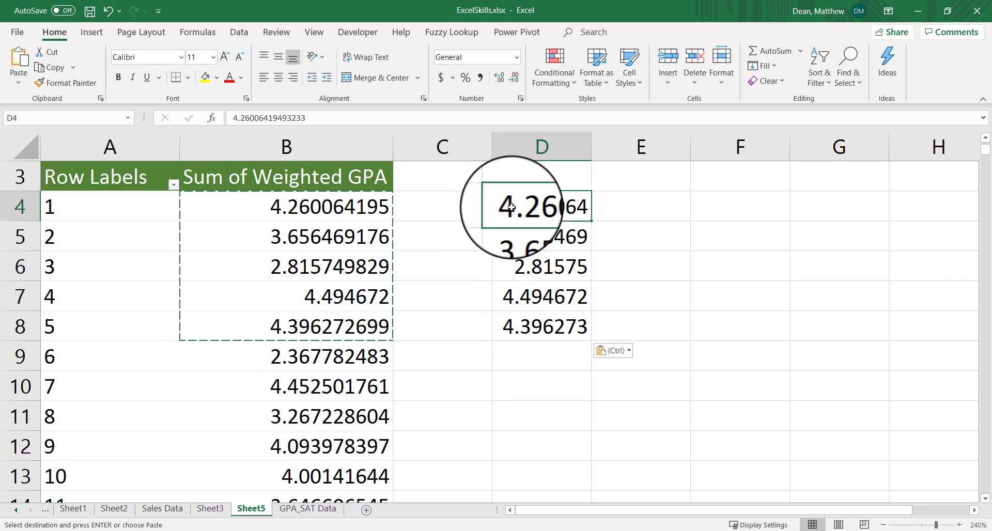
pyautogui.click(522, 233)
# Change the Weighted GPA value field to summarize by Average instead of Sum
pyautogui.click(356, 217)
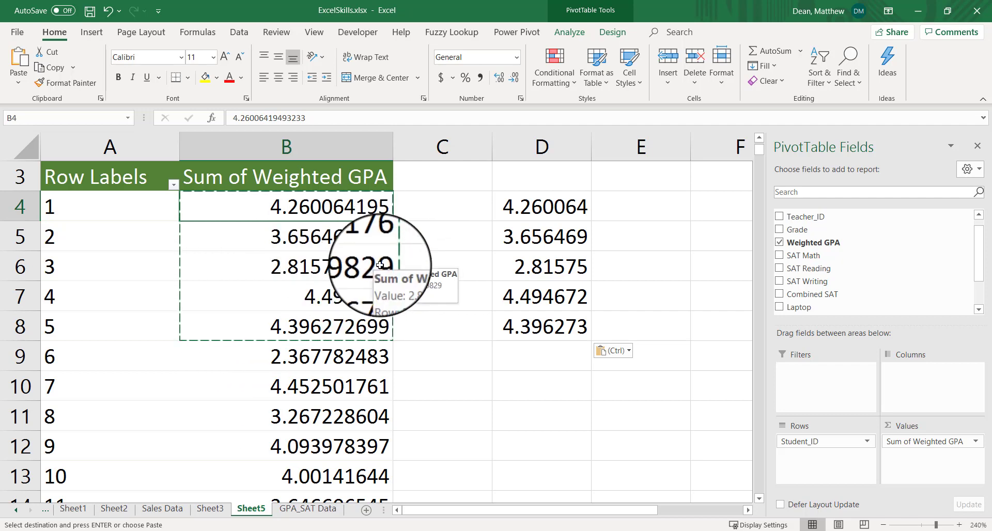
pyautogui.click(975, 441)
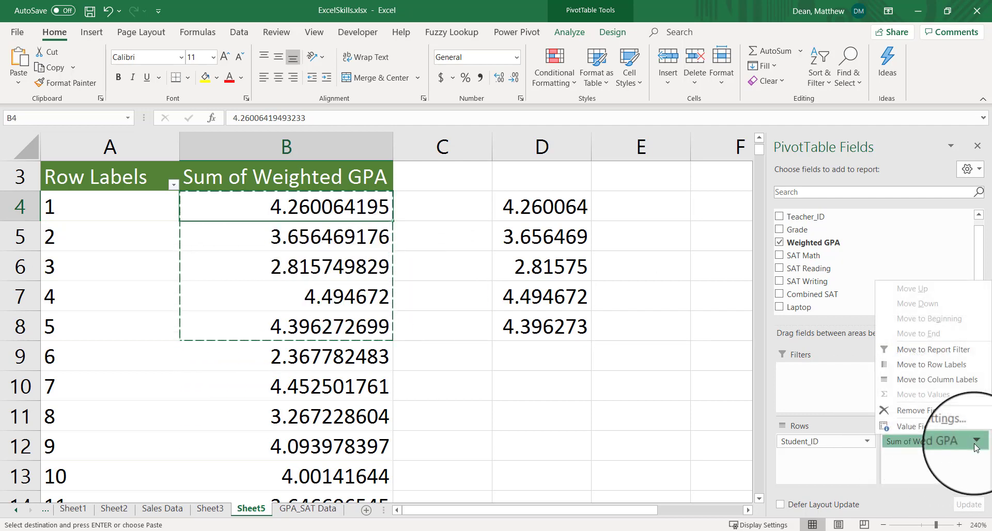
pyautogui.click(906, 430)
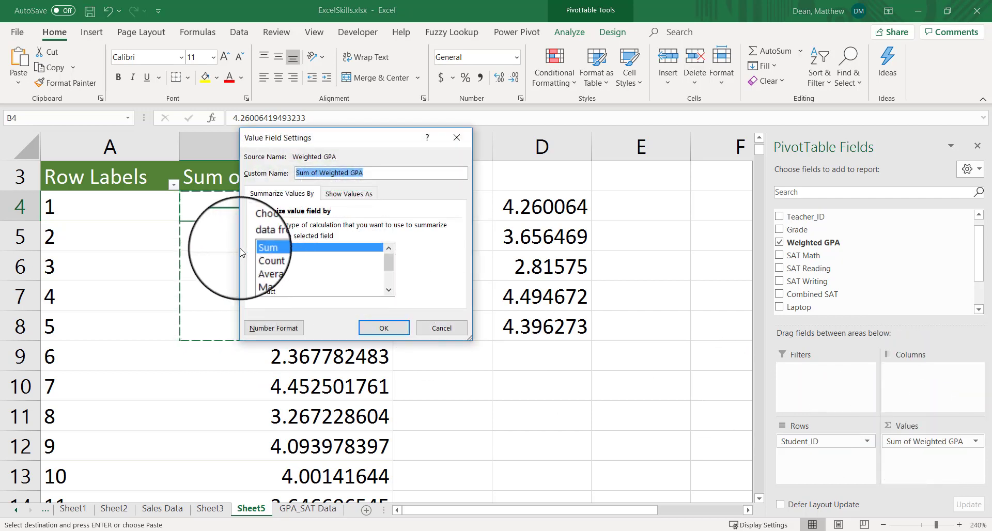
pyautogui.click(382, 329)
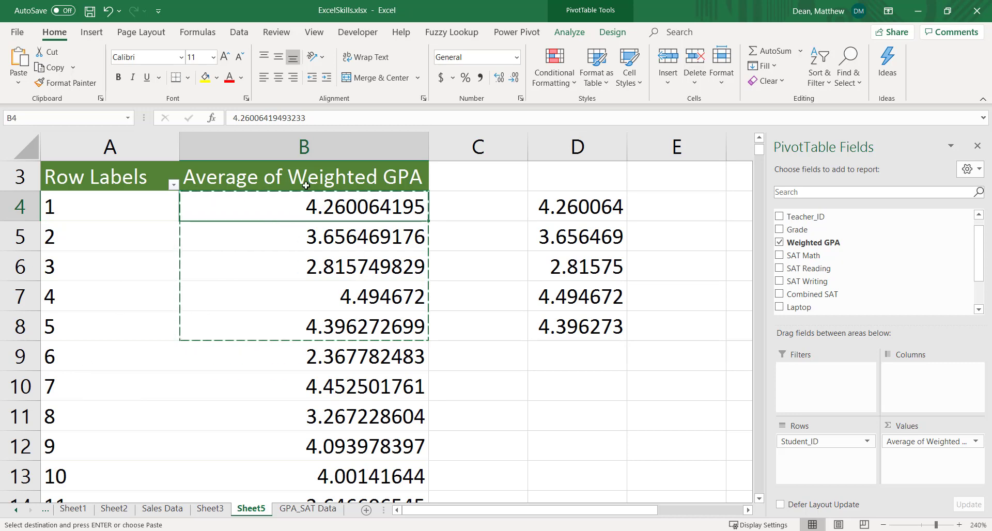
# Clear the pasted GPA values from column D and select cell B4 in the PivotTable again
pyautogui.click(558, 146)
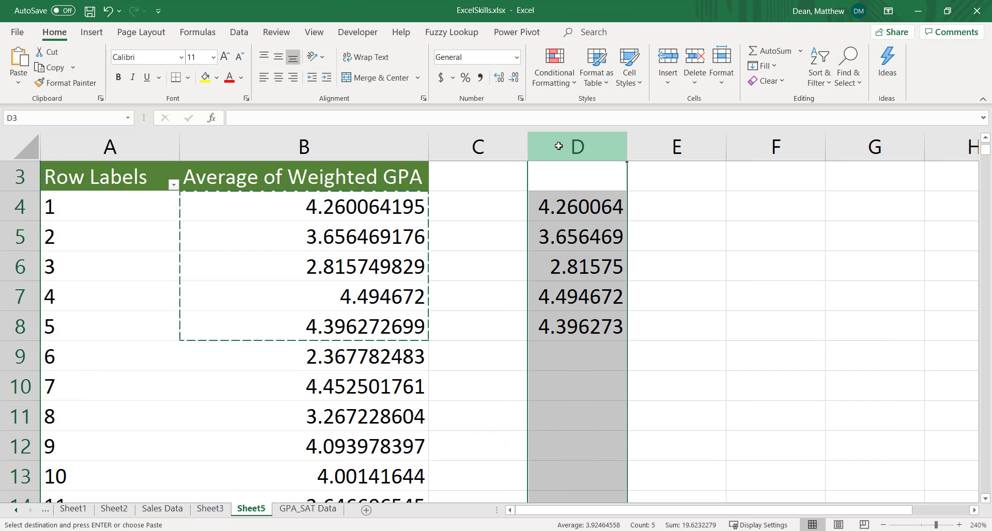
pyautogui.press('Delete')
pyautogui.click(340, 201)
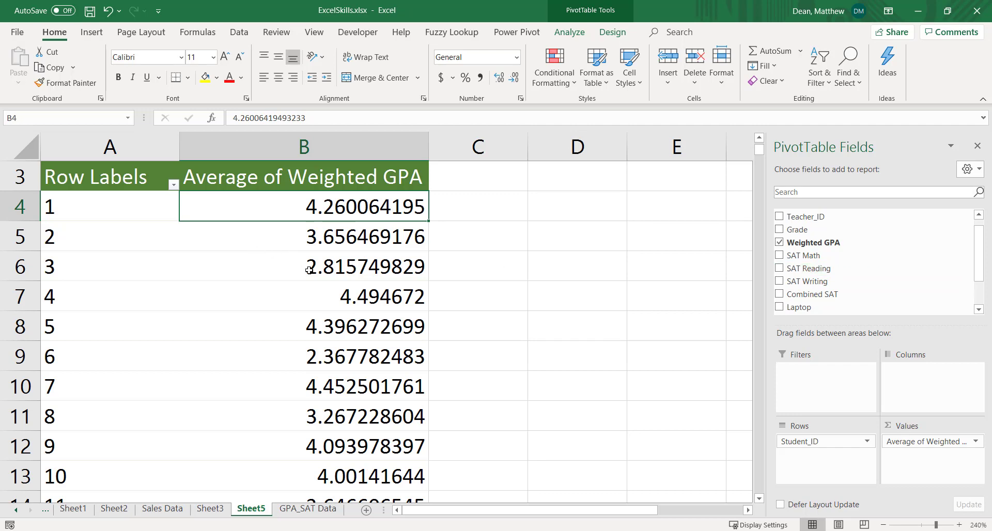
pyautogui.moveTo(318, 207)
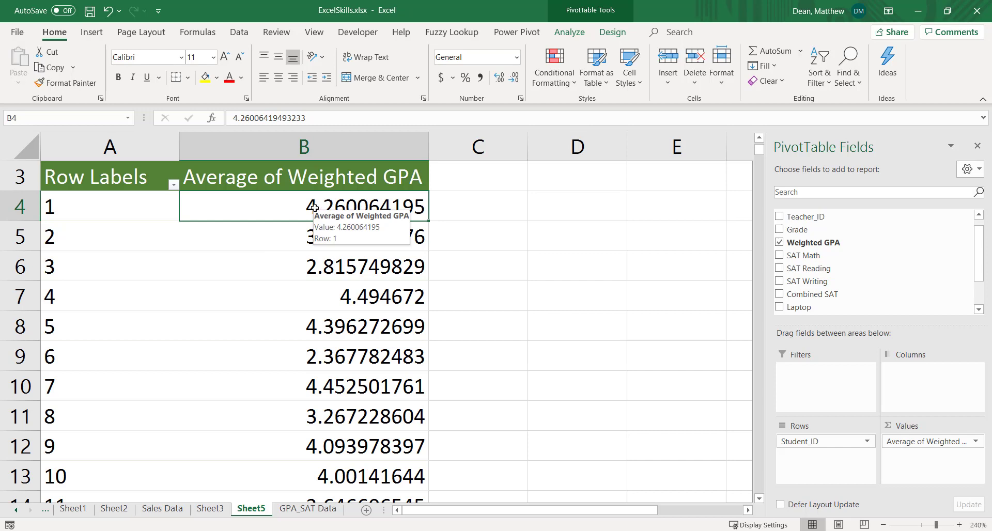
pyautogui.rightClick(314, 208)
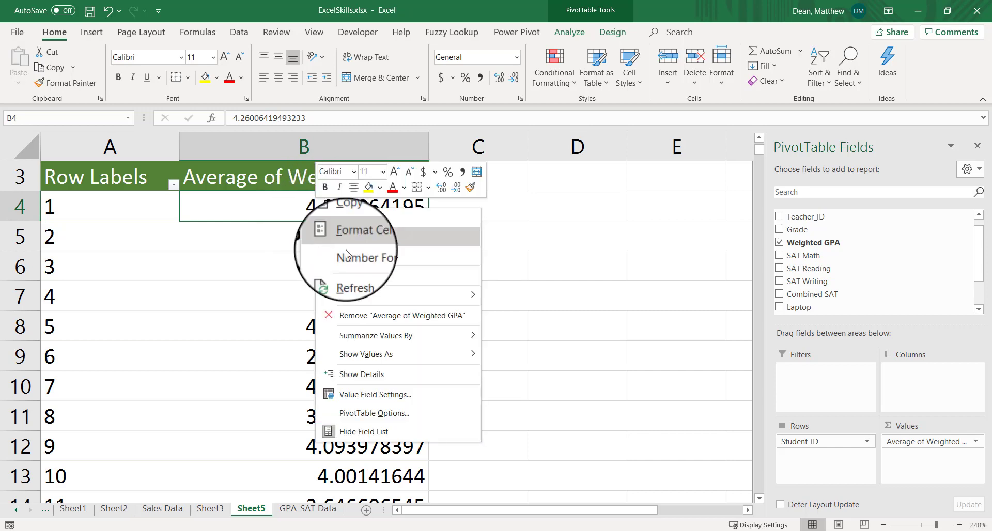
pyautogui.moveTo(368, 297)
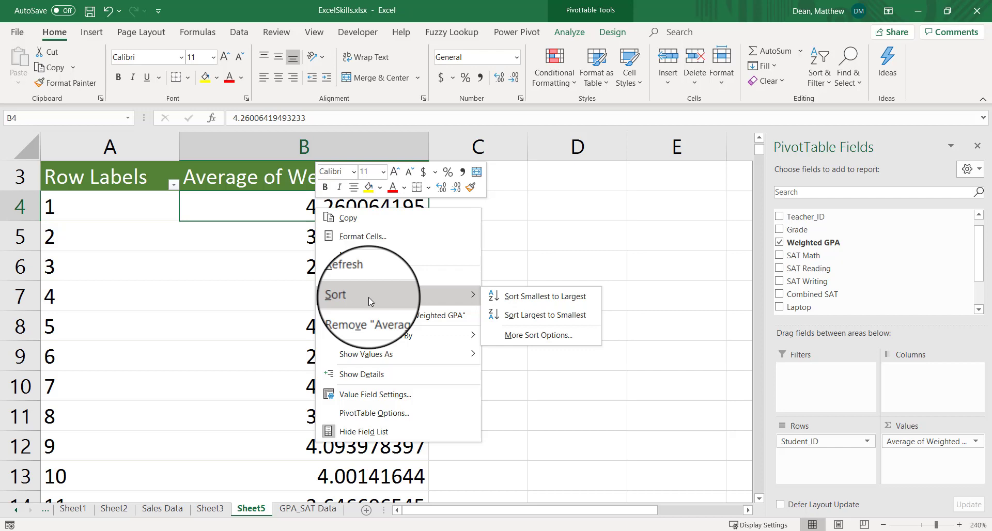
pyautogui.click(166, 226)
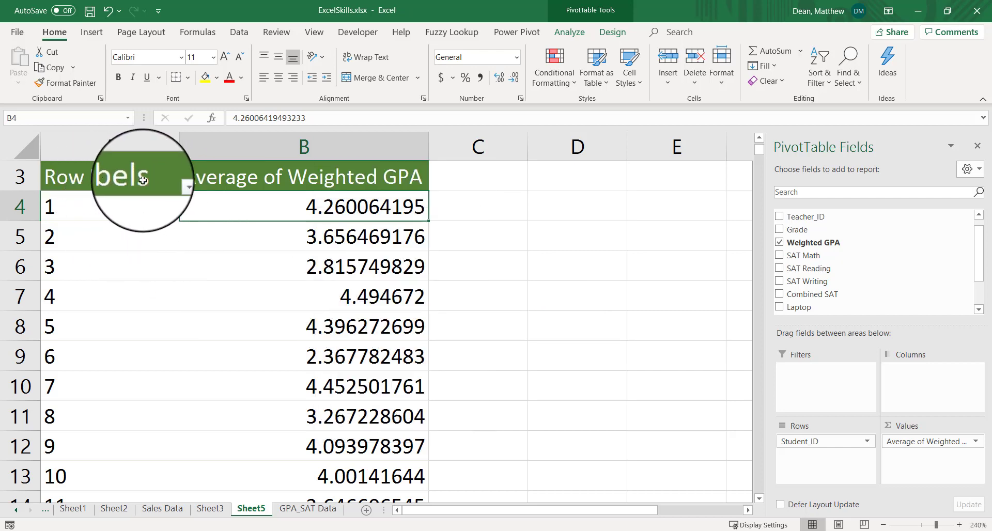
# Apply a Top 10 value filter to the row labels, showing the top 10 items by Average of Weighted GPA
pyautogui.click(172, 185)
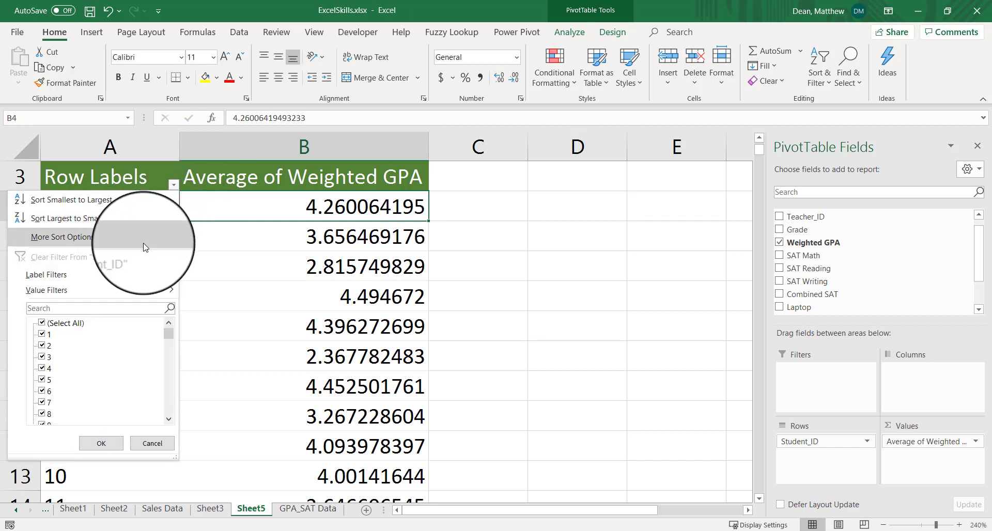
pyautogui.moveTo(31, 289)
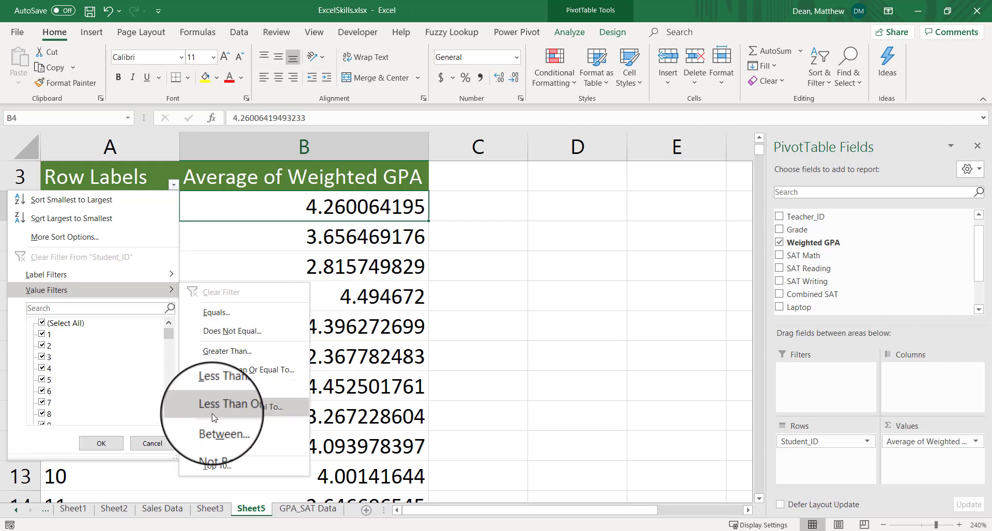
pyautogui.click(215, 469)
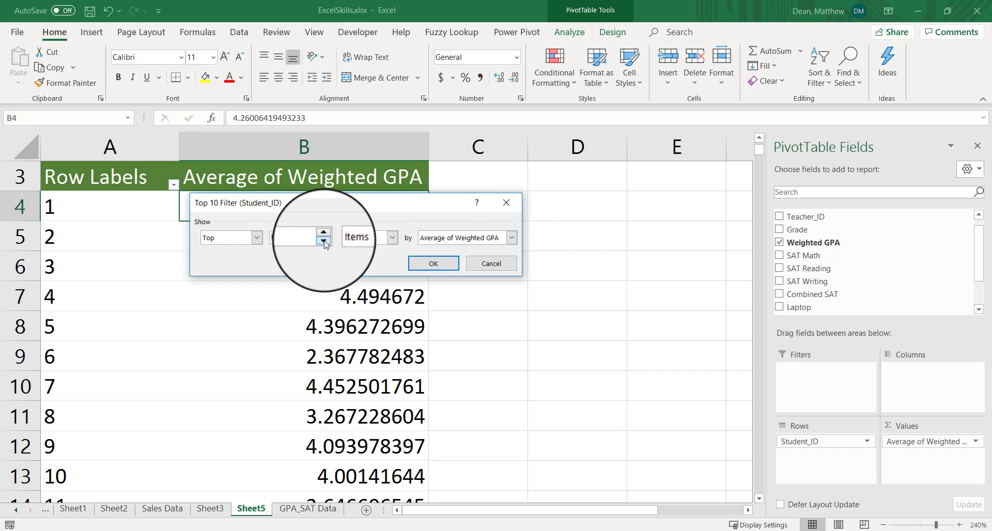
pyautogui.click(243, 237)
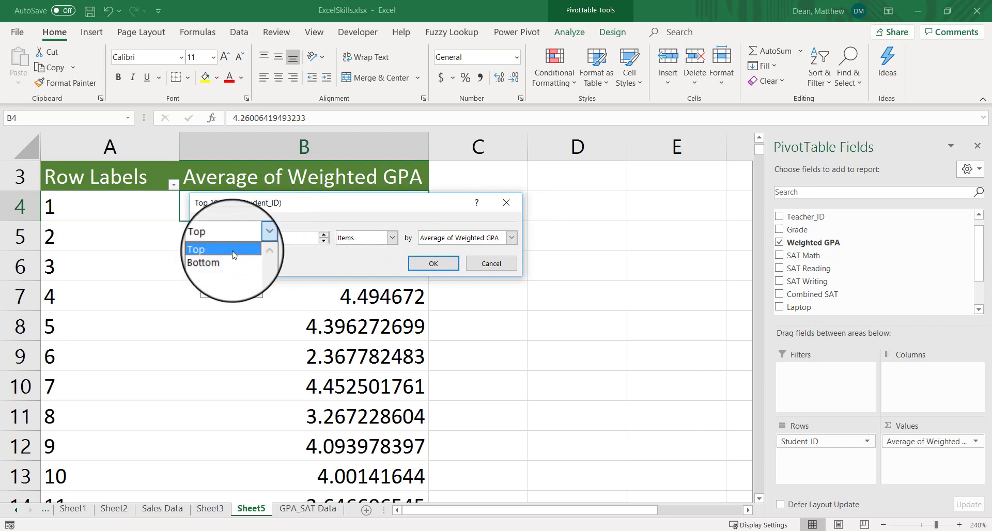
pyautogui.click(233, 262)
pyautogui.click(269, 232)
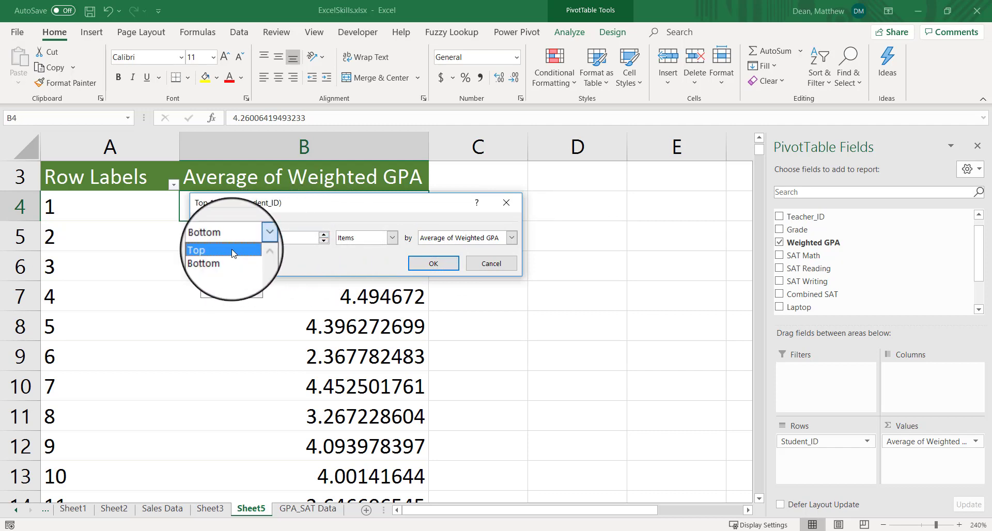
pyautogui.click(232, 251)
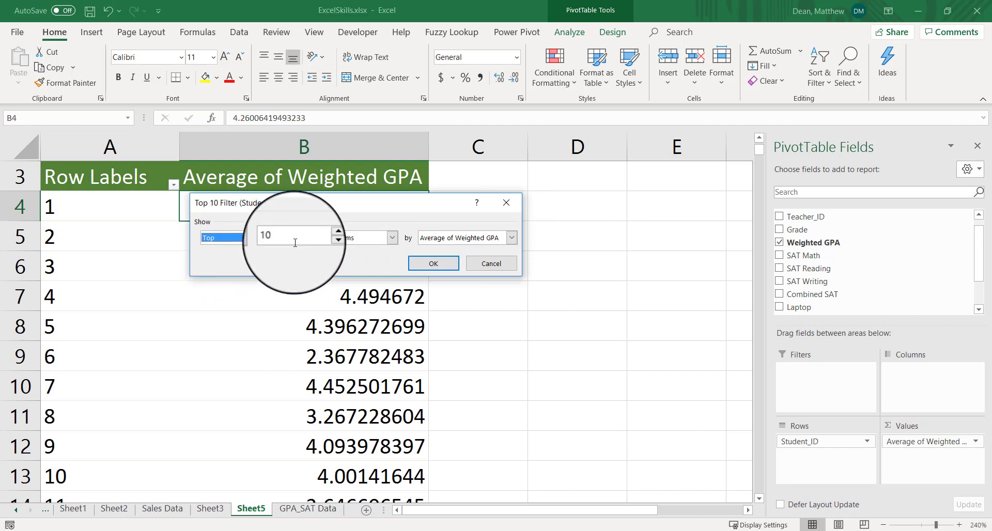
pyautogui.click(433, 264)
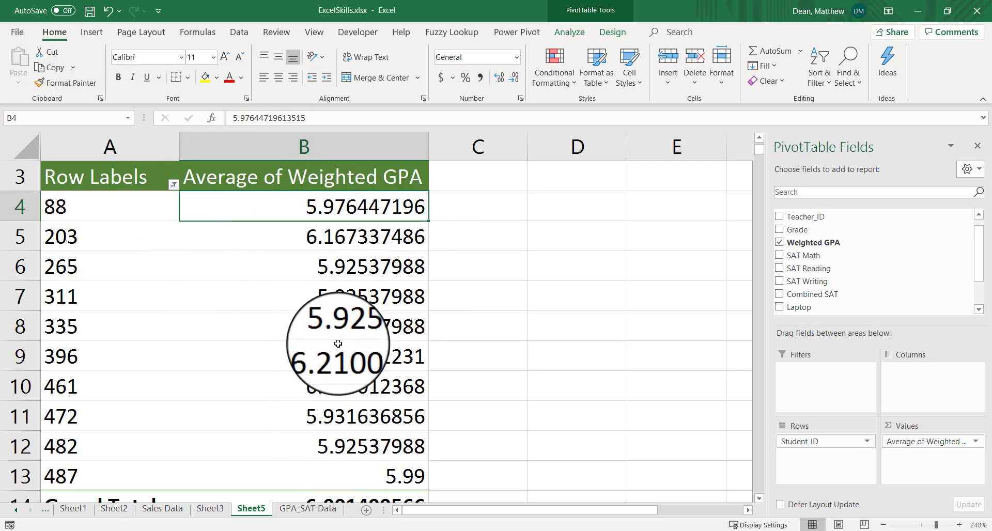
# Sort the filtered students by average weighted GPA from largest to smallest, and check the Grand Total cell
pyautogui.rightClick(352, 211)
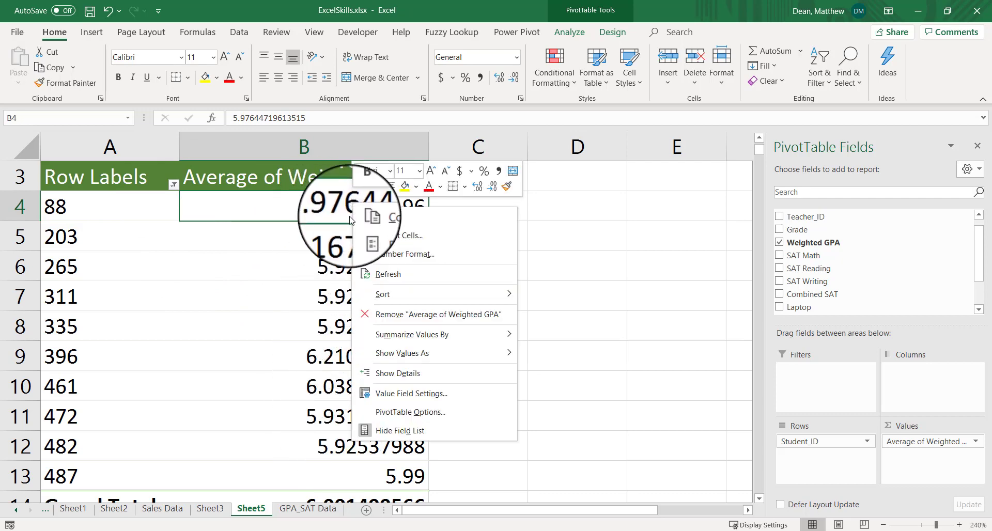
pyautogui.moveTo(398, 295)
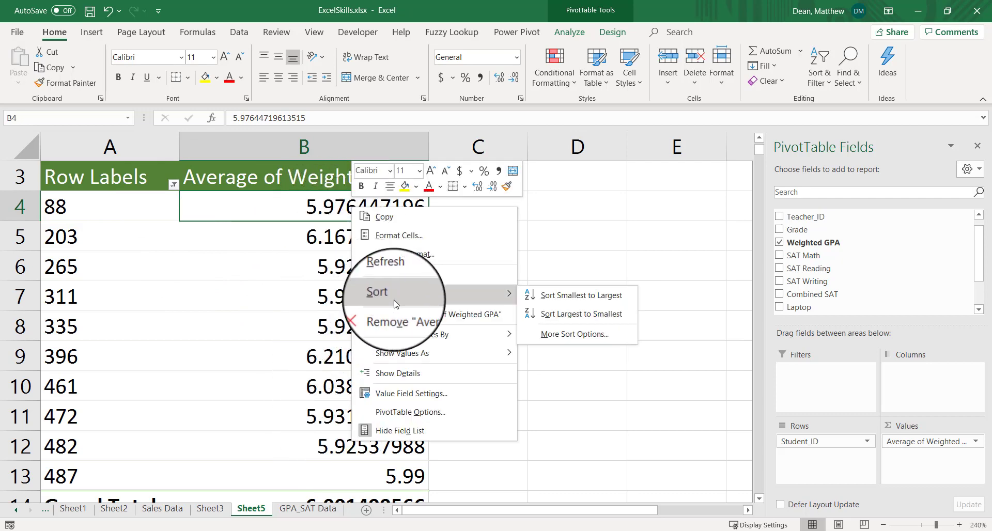
pyautogui.click(550, 313)
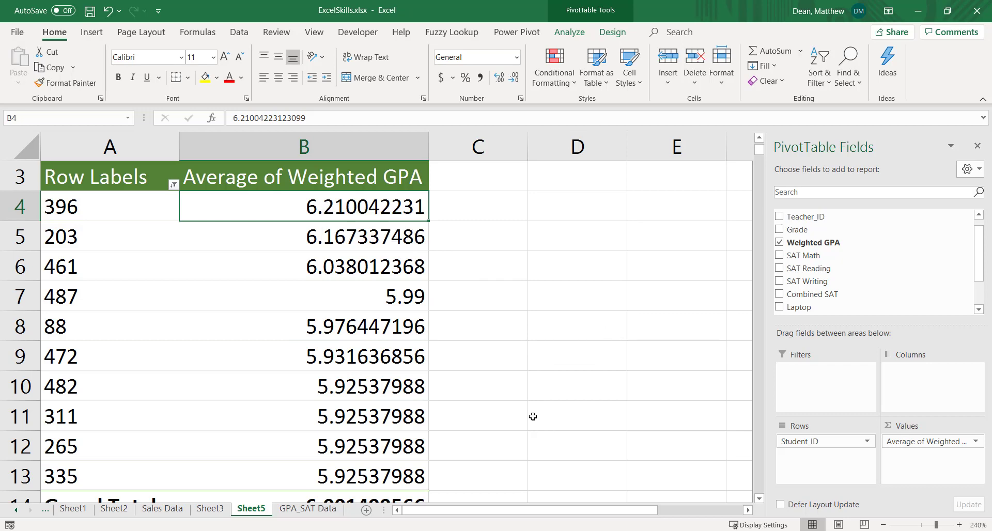
pyautogui.scroll(-1, 531, 414)
pyautogui.click(403, 449)
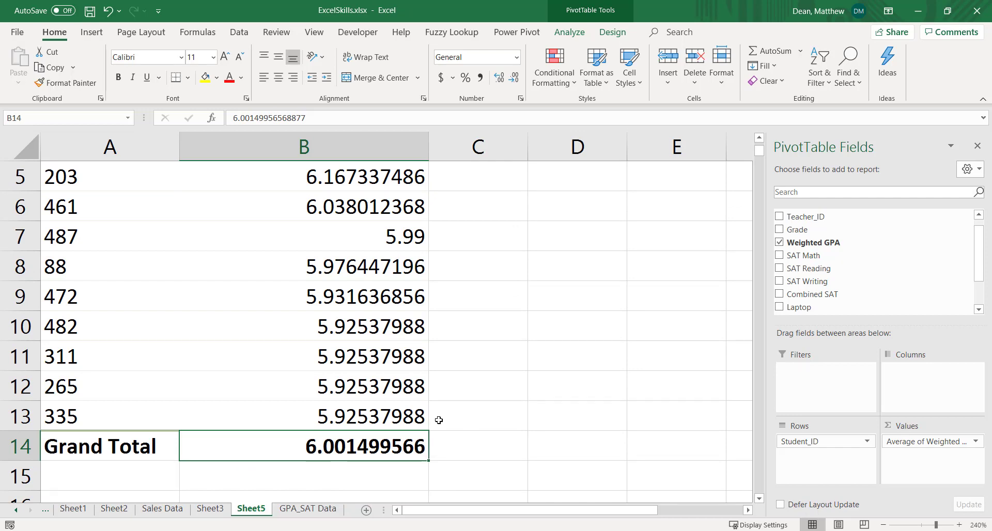
pyautogui.scroll(1, 493, 421)
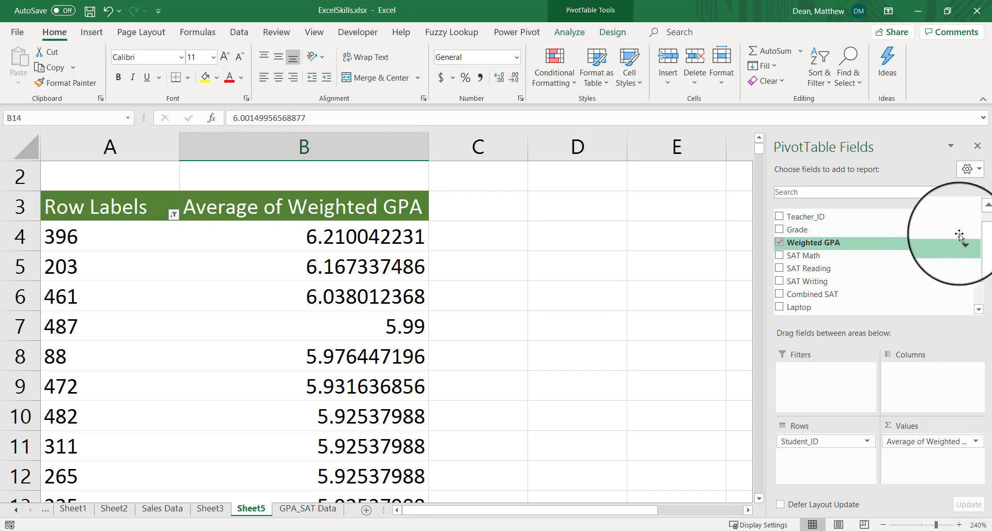
# Add the Days Absent field to the PivotTable values alongside the average weighted GPA and check its Grand Total cell
pyautogui.scroll(-1, 978, 248)
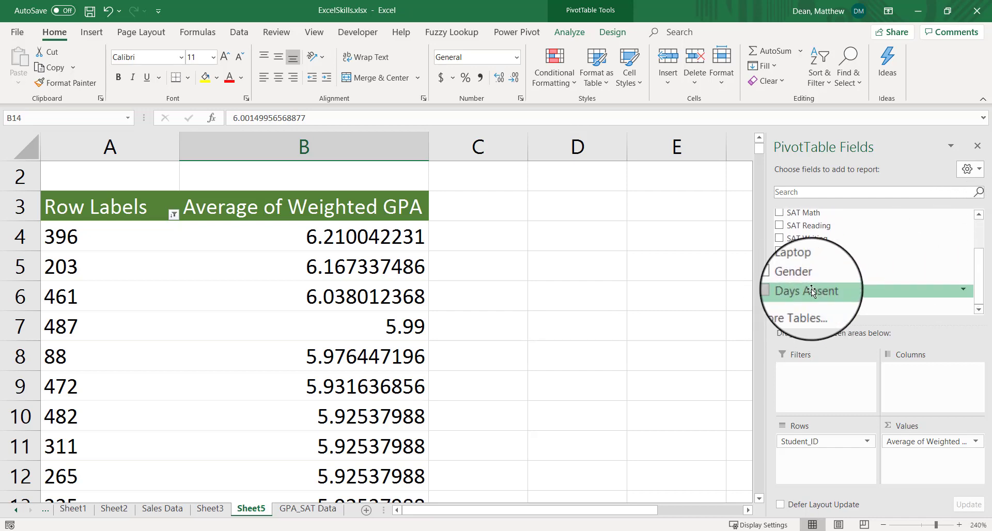
pyautogui.moveTo(798, 289); pyautogui.dragTo(909, 458)
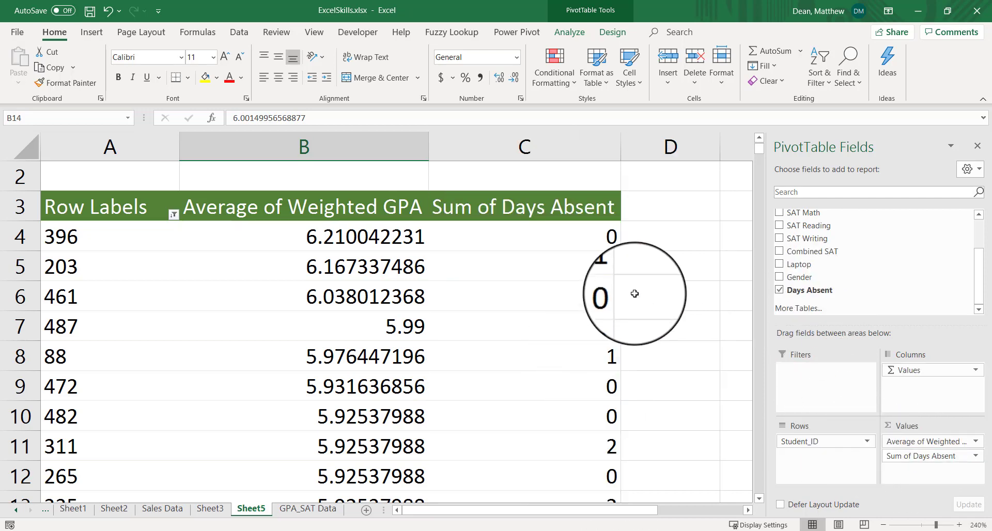
pyautogui.scroll(-1, 634, 308)
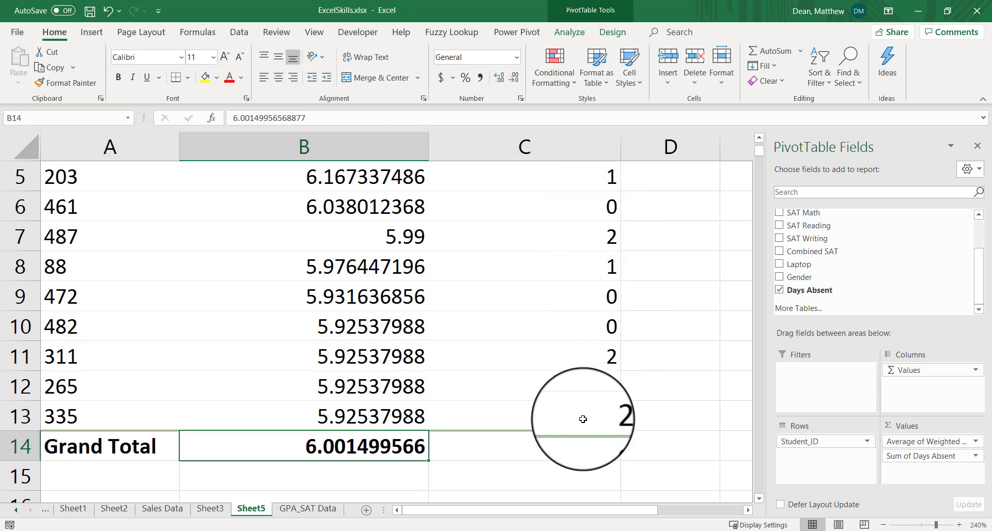
pyautogui.click(587, 447)
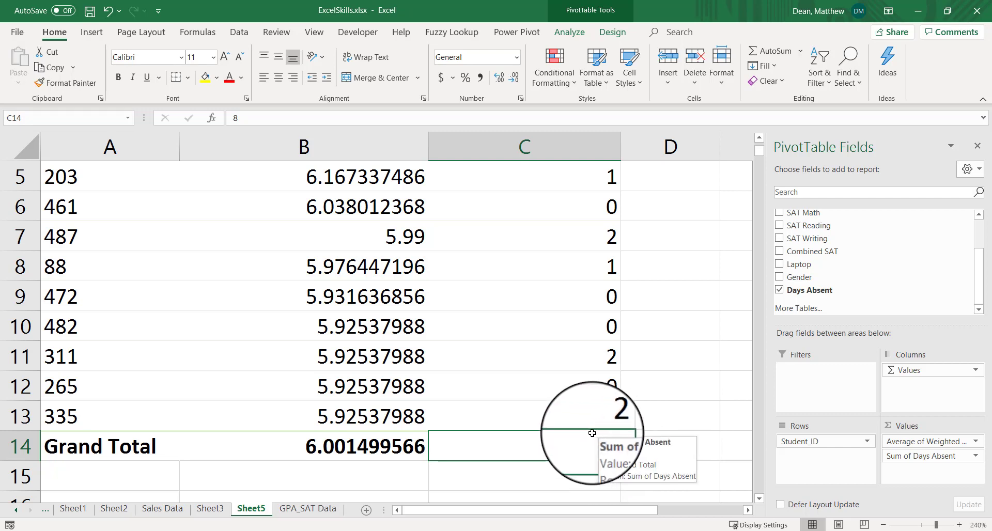
pyautogui.click(883, 525)
pyautogui.scroll(1, 528, 412)
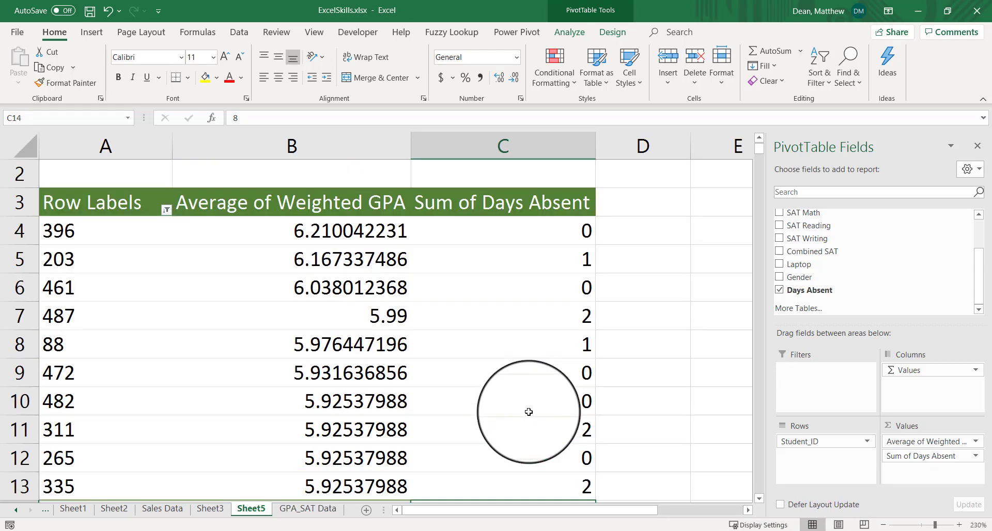
pyautogui.scroll(-1, 578, 430)
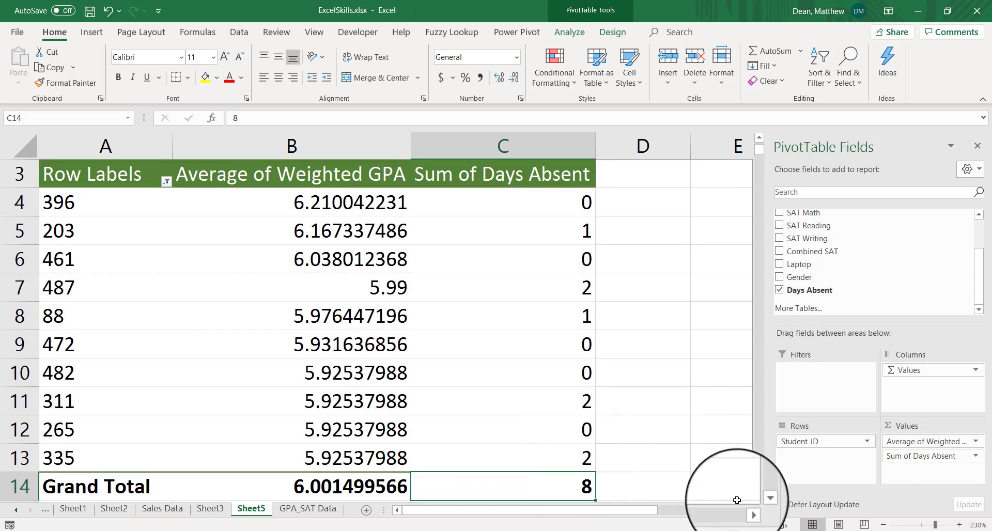
pyautogui.click(884, 525)
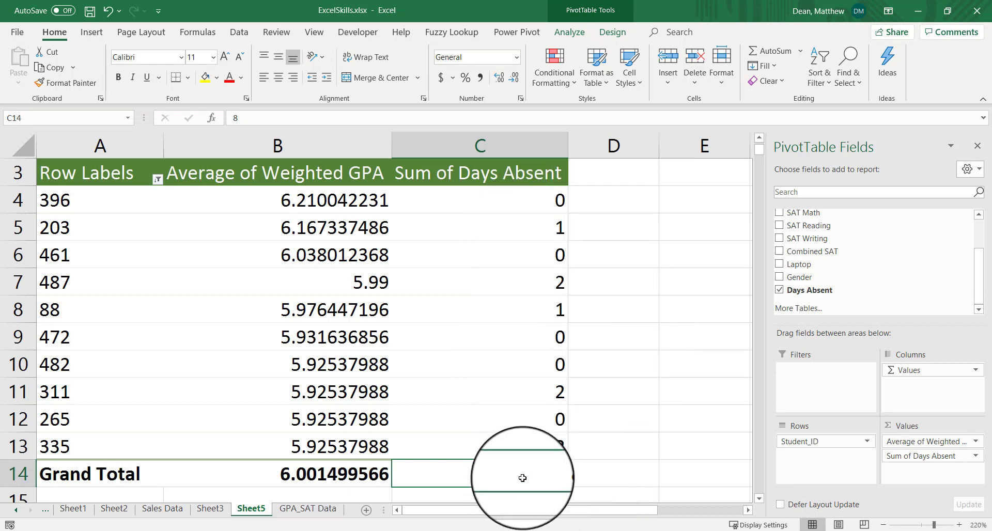
pyautogui.moveTo(522, 478)
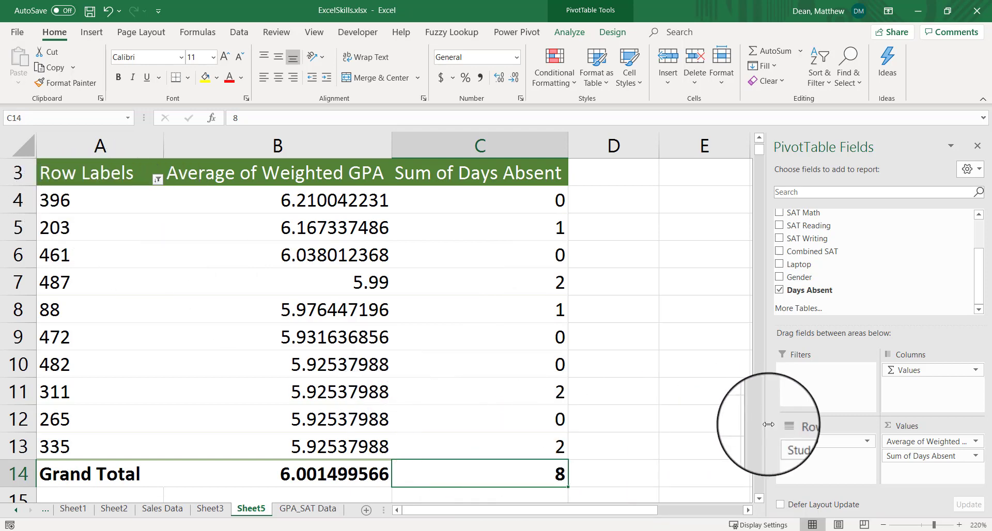
# Change the Days Absent value field to summarize by Average instead of Sum
pyautogui.click(969, 452)
pyautogui.click(950, 442)
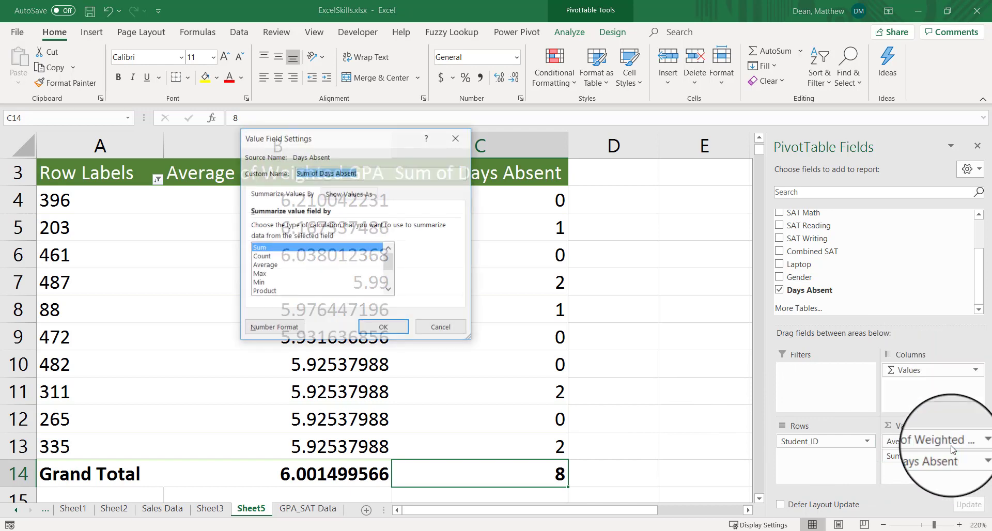
pyautogui.click(279, 265)
pyautogui.click(387, 328)
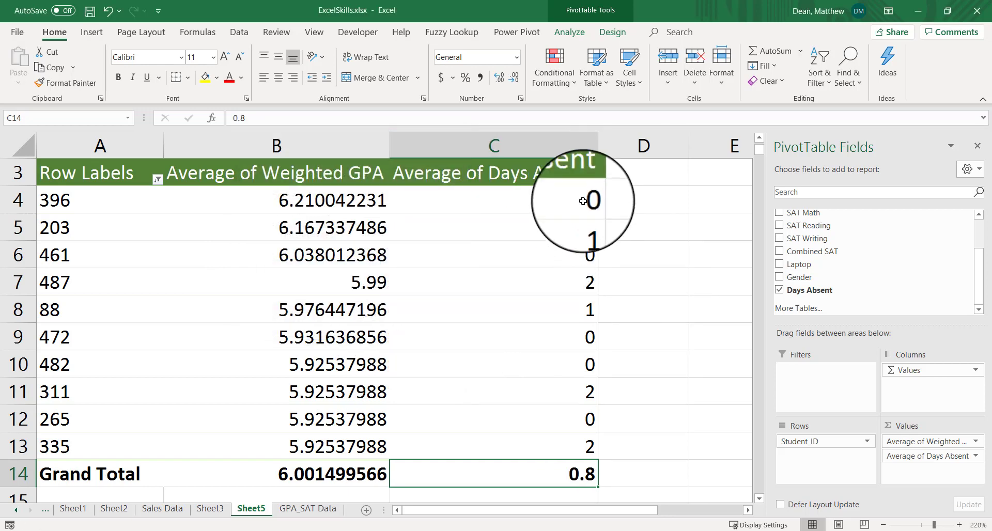
# Select the ten students' Average of Days Absent values in C4:C13 and compare their average with the Grand Total cell
pyautogui.moveTo(584, 227); pyautogui.dragTo(593, 444)
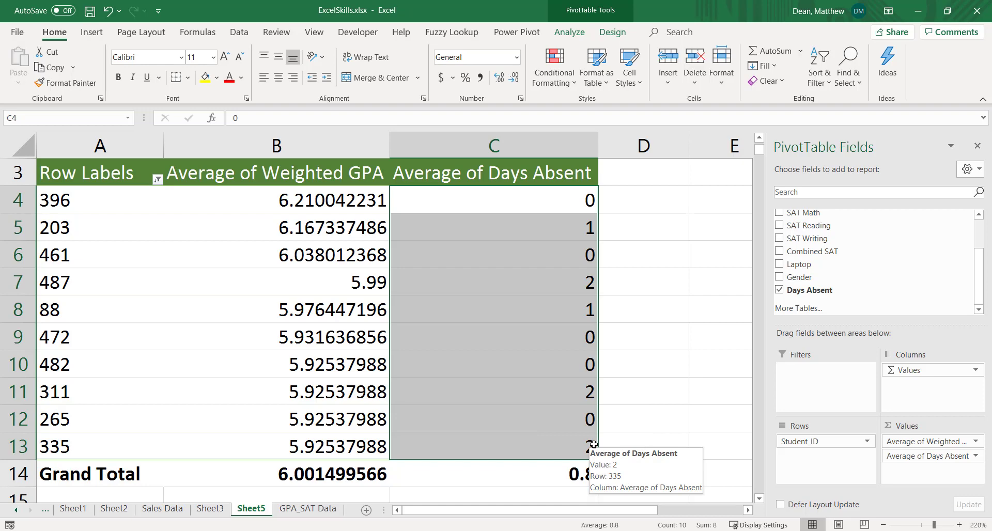
pyautogui.click(558, 475)
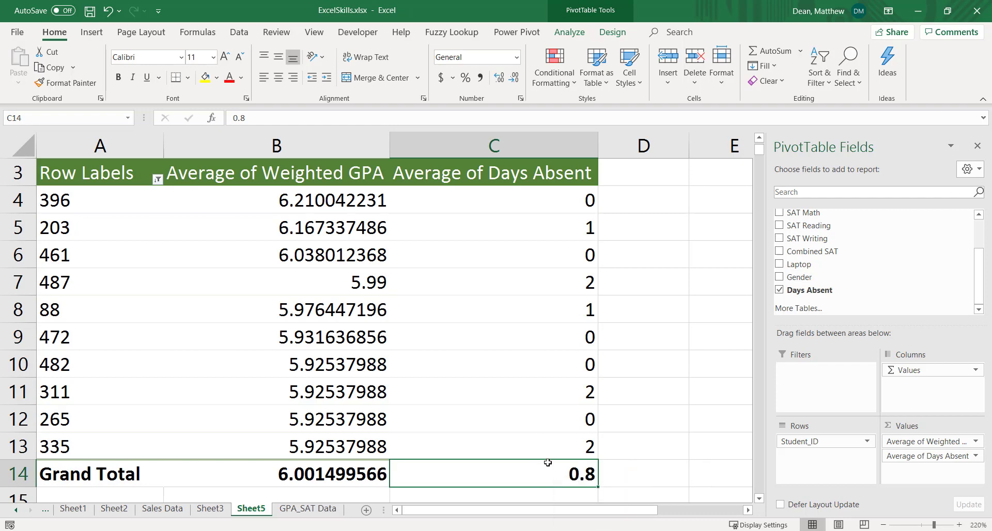
pyautogui.moveTo(547, 462)
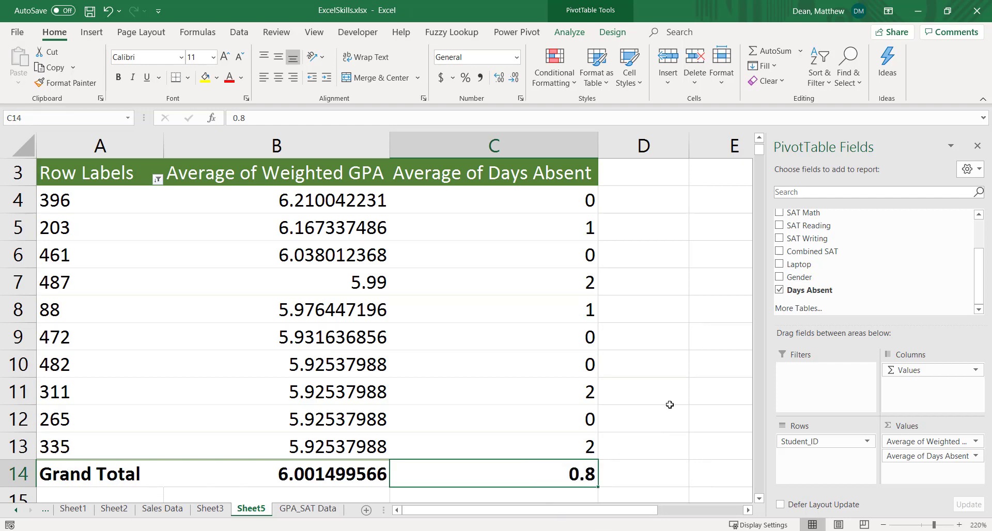